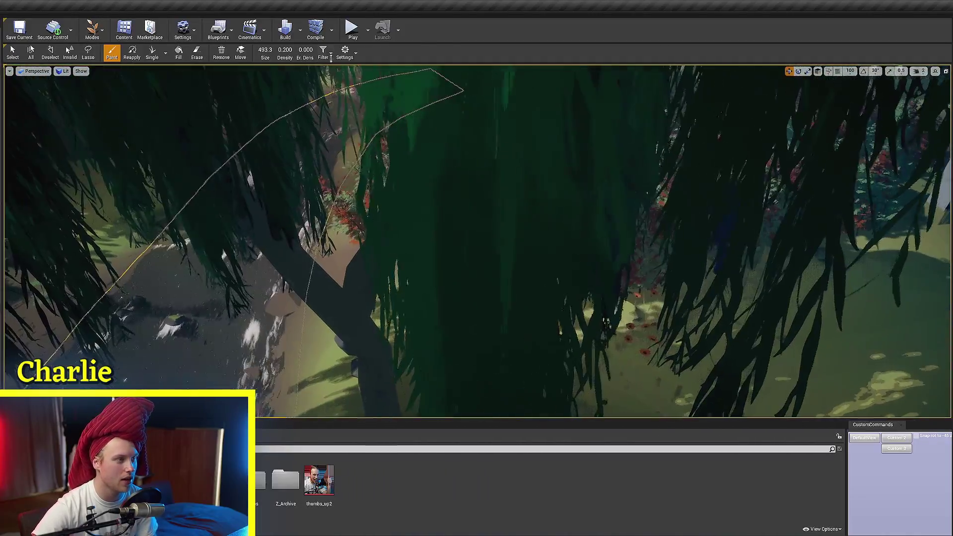
Step: Play the level and walk the character through the grass and flowers into the red and green bushes
{"action": "left_click", "coordinate": [353, 30]}
{"action": "key", "text": "s"}
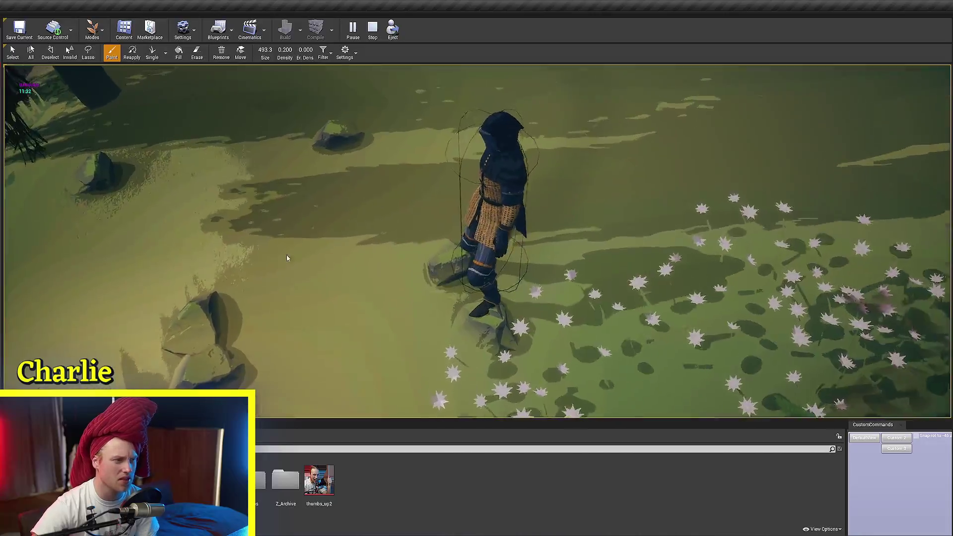
{"action": "key", "text": "w"}
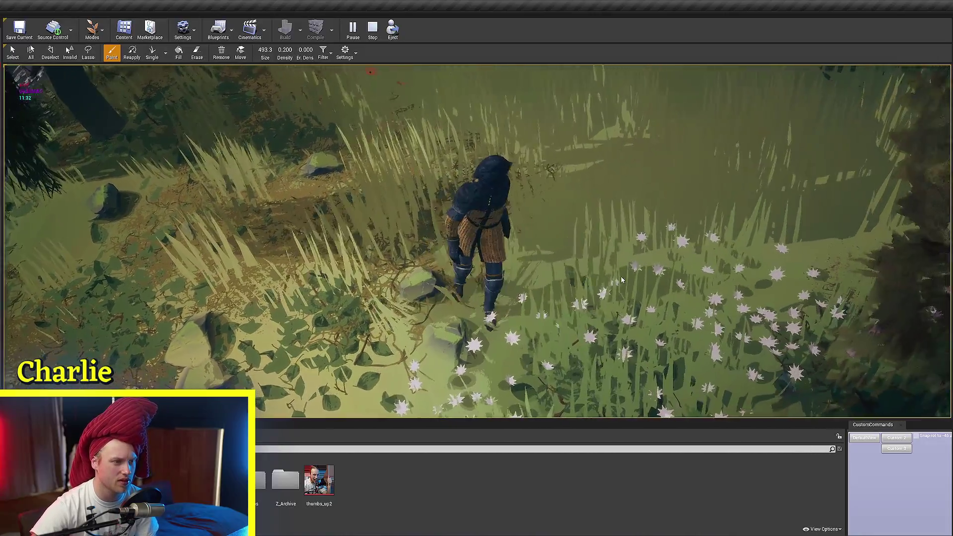
{"action": "key", "text": "w"}
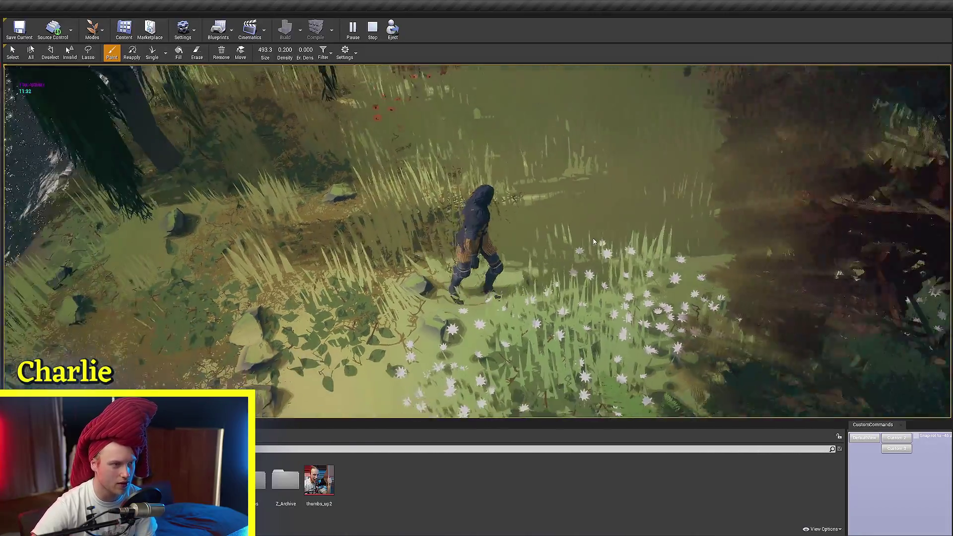
{"action": "key", "text": "w"}
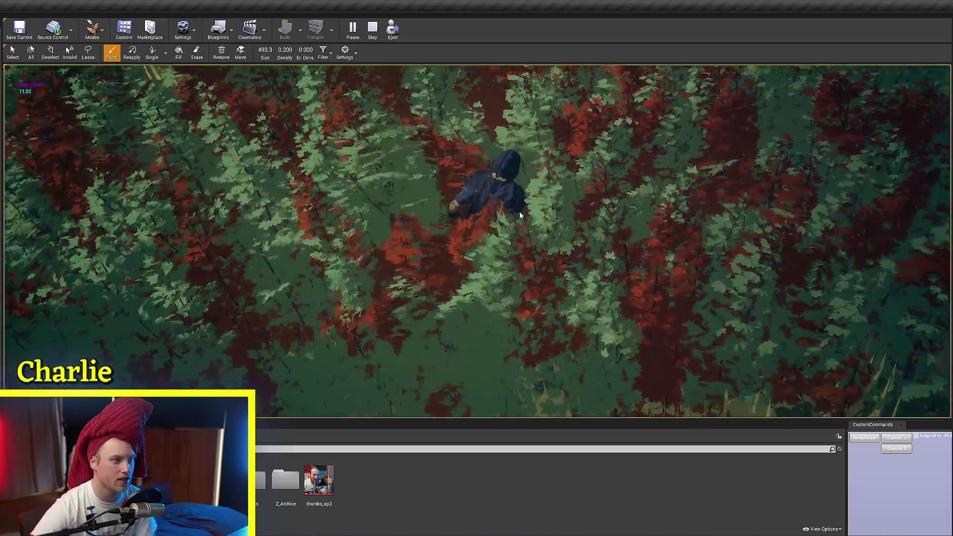
{"action": "key", "text": "w"}
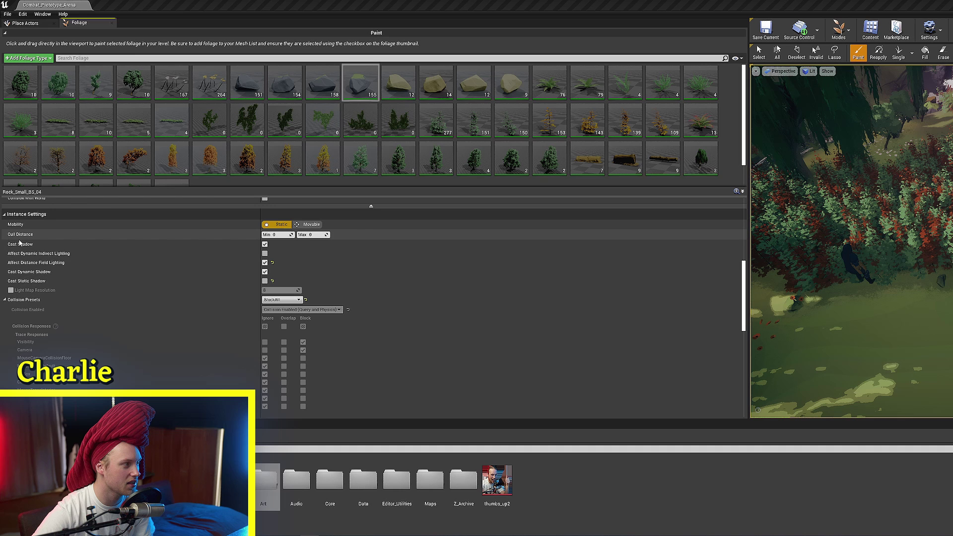
Step: Select the seven bush foliage types together and set their cull distance to 1000
{"action": "left_click", "coordinate": [281, 235]}
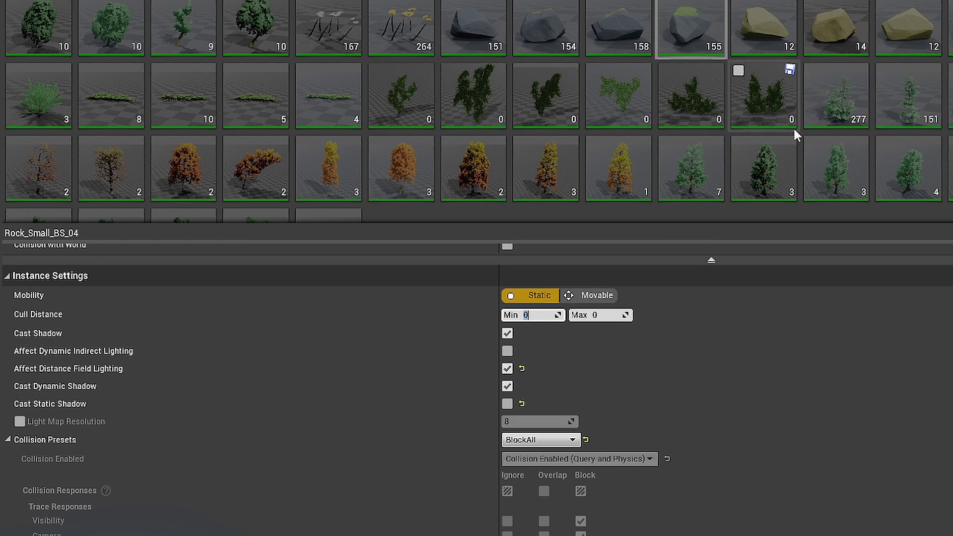
{"action": "left_click", "coordinate": [841, 89]}
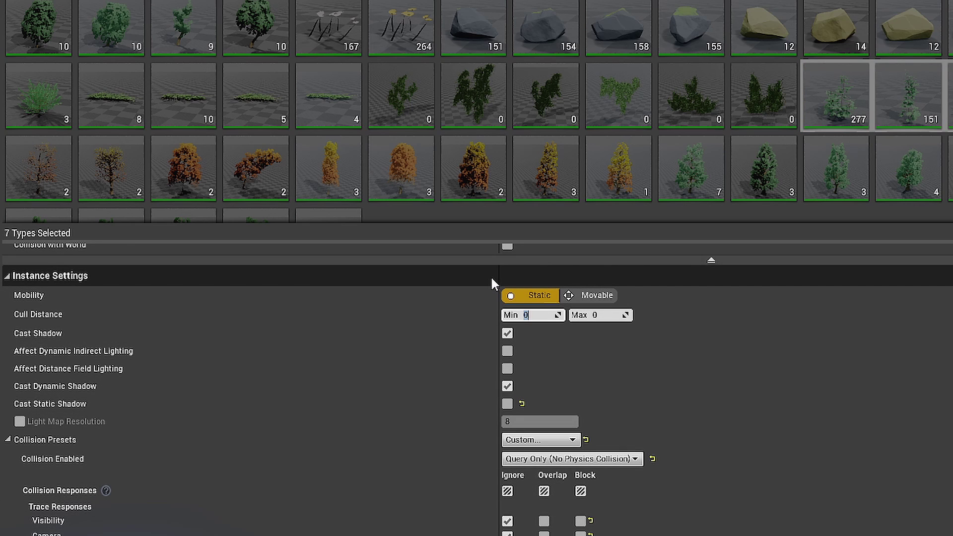
{"action": "type", "text": "1000"}
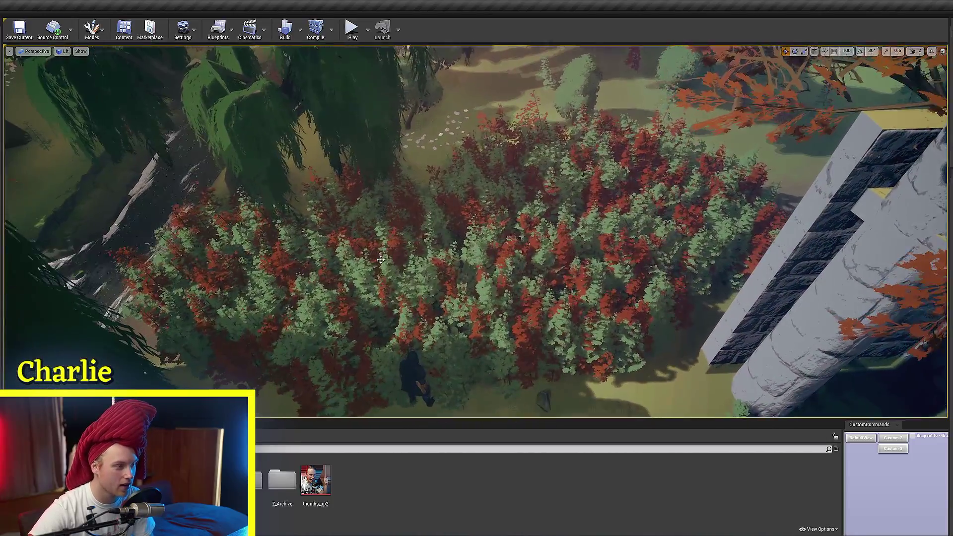
Step: Open the MM_Master_Ground_Folliage material and add a PerInstanceFadeAmount node to its graph
{"action": "left_click", "coordinate": [79, 479]}
{"action": "left_click", "coordinate": [79, 489]}
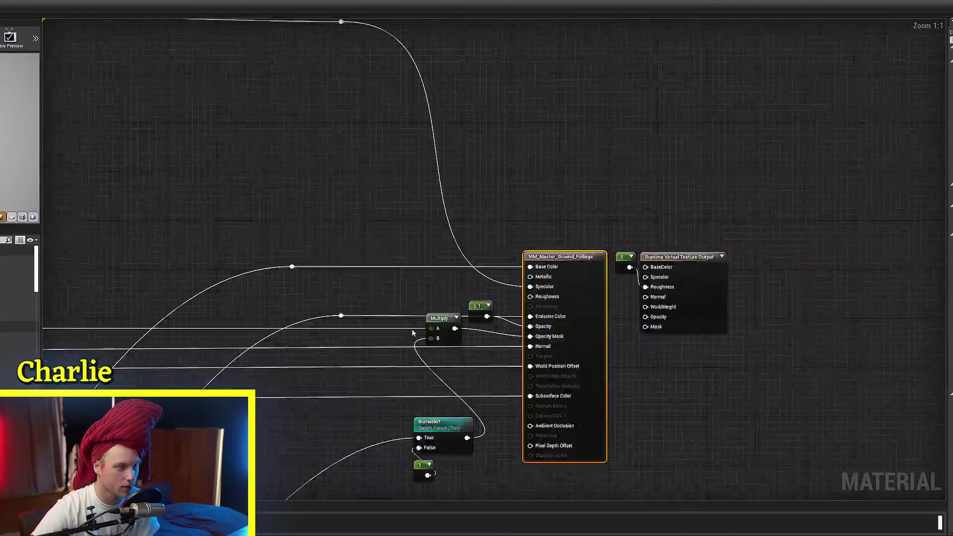
{"action": "right_click_drag", "start_coordinate": [413, 333], "coordinate": [488, 298]}
{"action": "scroll", "coordinate": [415, 252], "scroll_direction": "down", "scroll_amount": 7}
{"action": "scroll", "coordinate": [308, 282], "scroll_direction": "up", "scroll_amount": 8}
{"action": "right_click", "coordinate": [304, 317]}
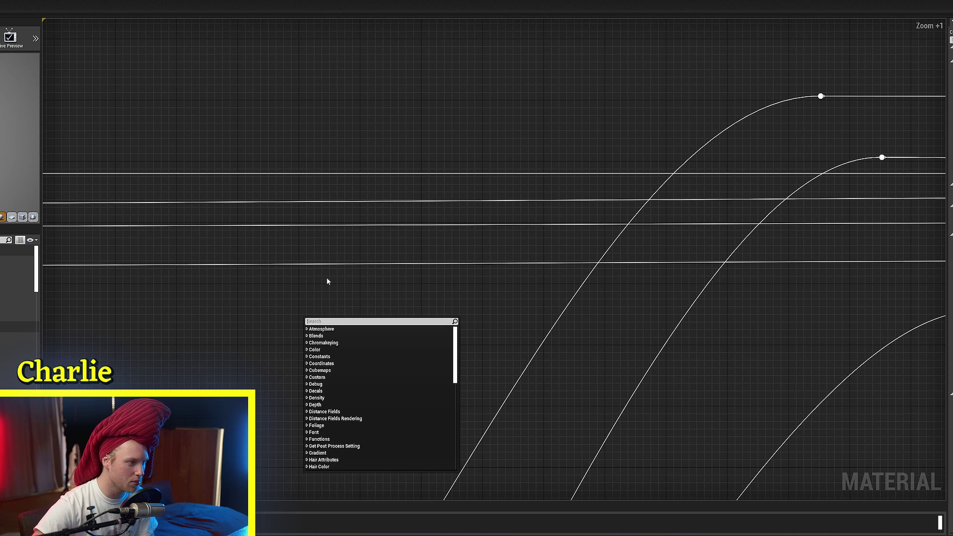
{"action": "type", "text": "perinstance"}
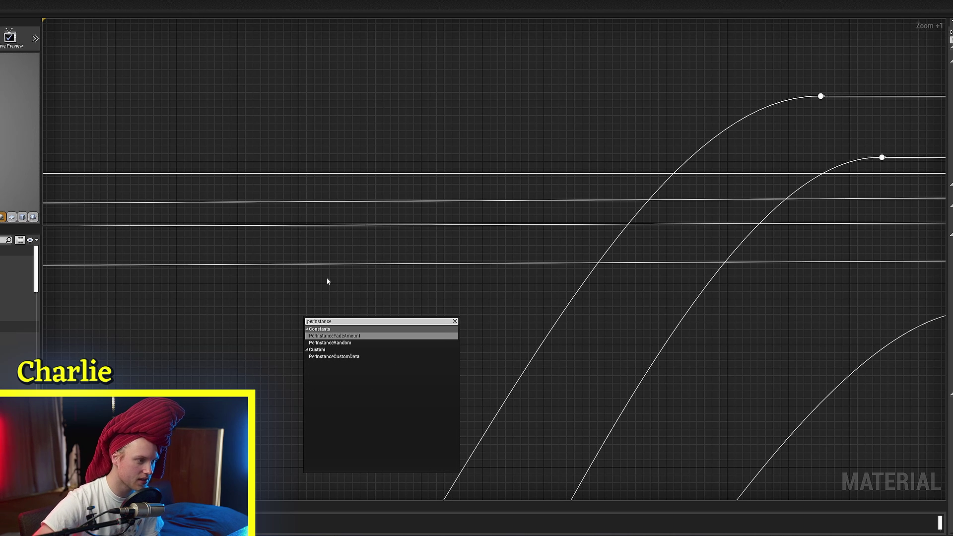
{"action": "key", "text": "Return"}
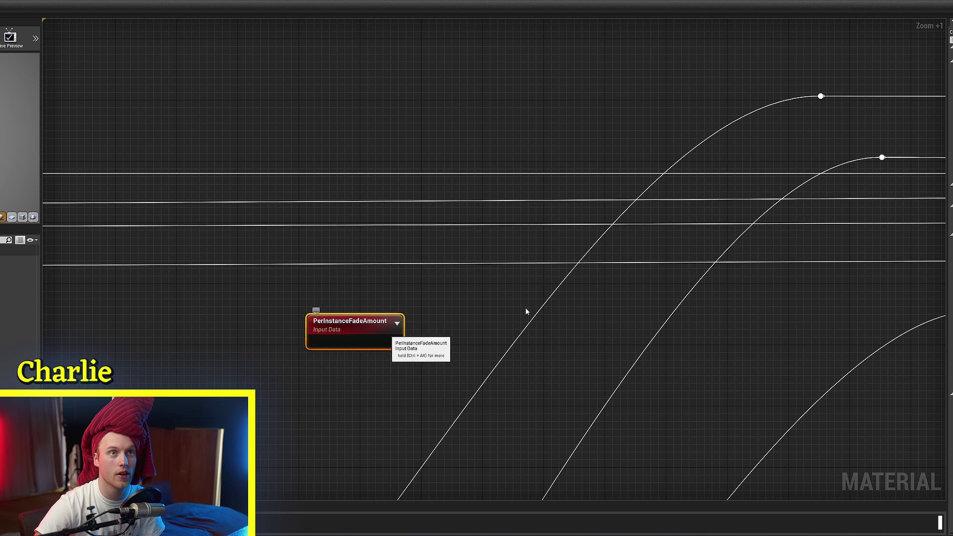
Step: Place the PerInstanceFadeAmount node beneath the Burnable? switch and move the 0.1 constant above the Multiply node
{"action": "left_click_drag", "start_coordinate": [432, 219], "coordinate": [342, 195]}
{"action": "right_click_drag", "start_coordinate": [369, 260], "coordinate": [348, 217]}
{"action": "scroll", "coordinate": [340, 222], "scroll_direction": "up", "scroll_amount": 5}
{"action": "left_click_drag", "start_coordinate": [408, 426], "coordinate": [429, 404]}
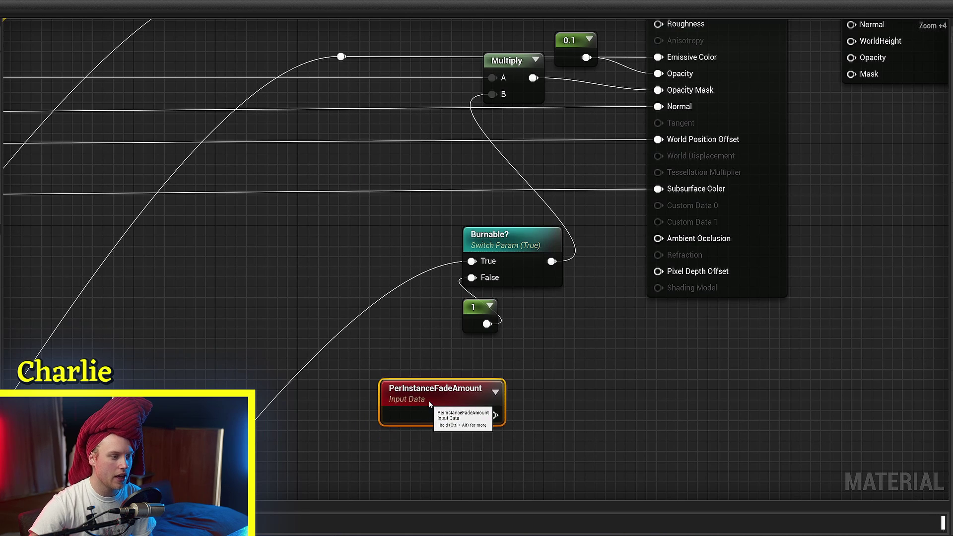
{"action": "left_click_drag", "start_coordinate": [504, 404], "coordinate": [505, 413]}
{"action": "right_click_drag", "start_coordinate": [550, 352], "coordinate": [475, 399]}
{"action": "left_click", "coordinate": [493, 397]}
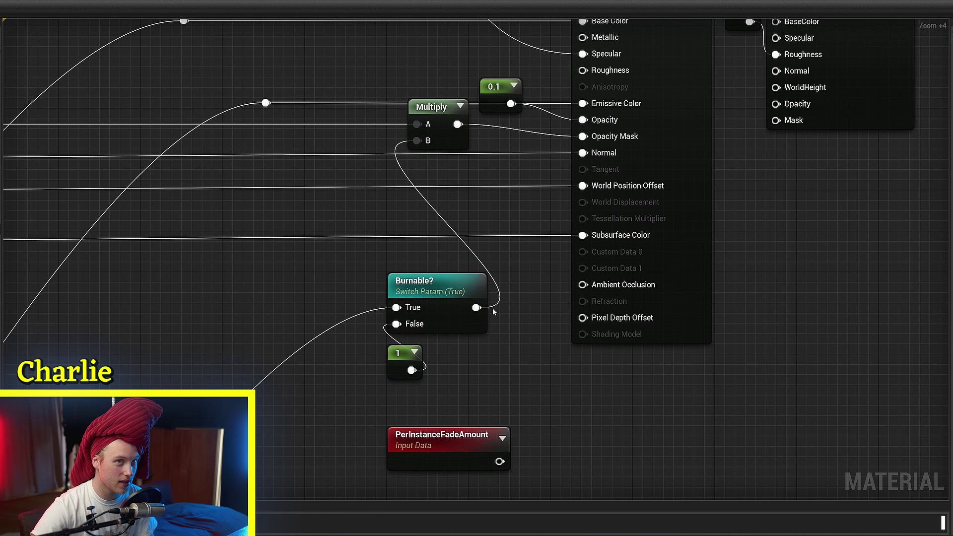
{"action": "right_click_drag", "start_coordinate": [493, 309], "coordinate": [518, 354]}
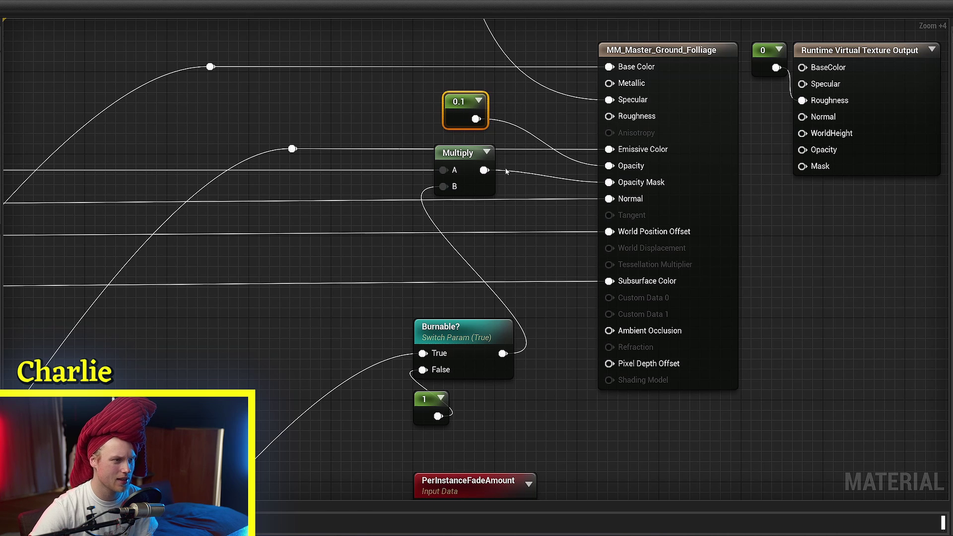
{"action": "right_click_drag", "start_coordinate": [541, 353], "coordinate": [578, 244]}
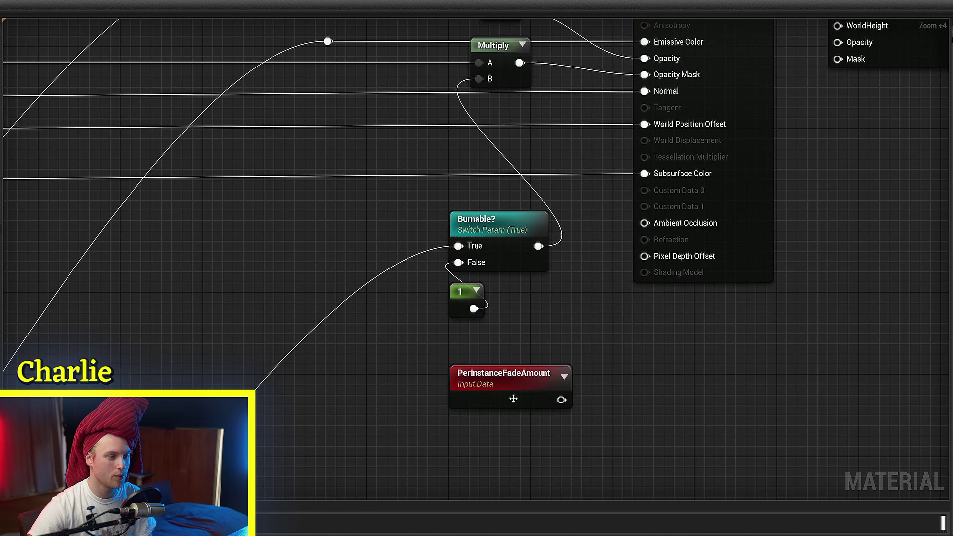
Step: Shift PerInstanceFadeAmount further left and connect its output to the Alpha Threshold of a new DitherTemporalAA node
{"action": "left_click_drag", "start_coordinate": [513, 398], "coordinate": [431, 428]}
{"action": "left_click", "coordinate": [511, 413]}
{"action": "right_click_drag", "start_coordinate": [549, 448], "coordinate": [580, 347]}
{"action": "scroll", "coordinate": [548, 347], "scroll_direction": "up", "scroll_amount": 3}
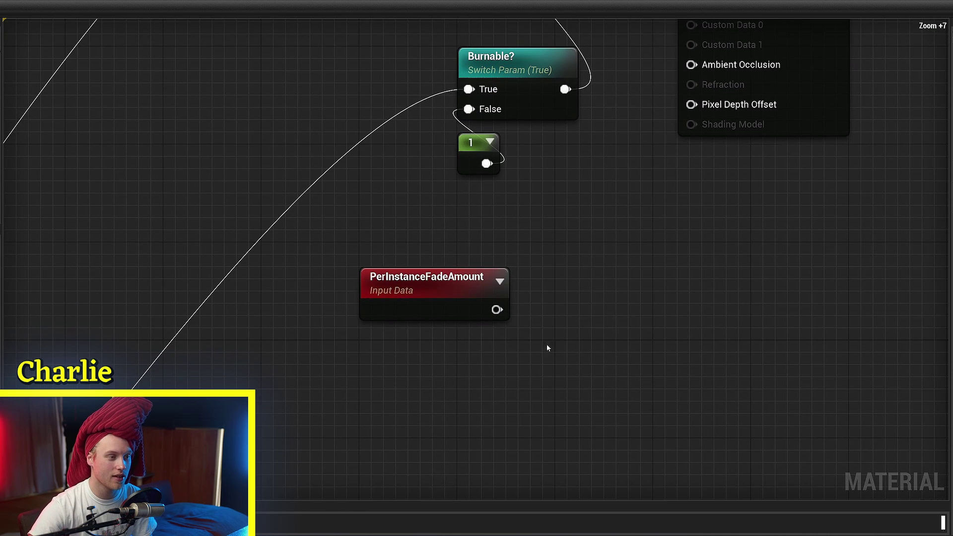
{"action": "left_click_drag", "start_coordinate": [614, 316], "coordinate": [592, 318]}
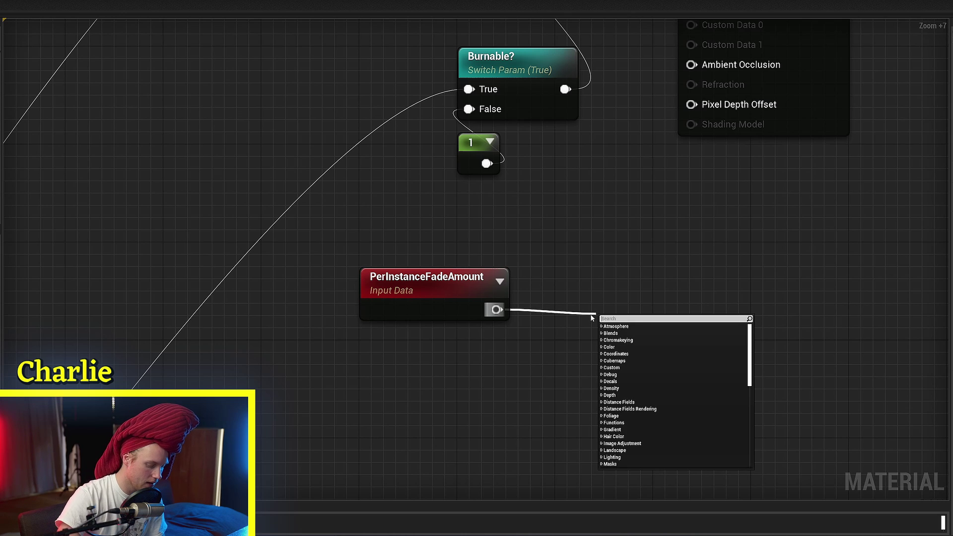
{"action": "type", "text": "dither"}
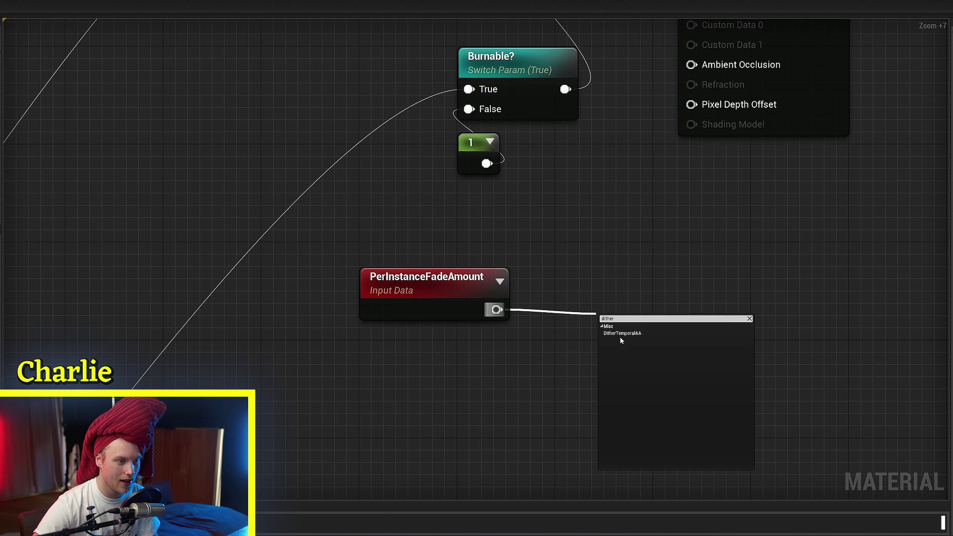
{"action": "left_click", "coordinate": [626, 333]}
{"action": "left_click_drag", "start_coordinate": [628, 318], "coordinate": [622, 308]}
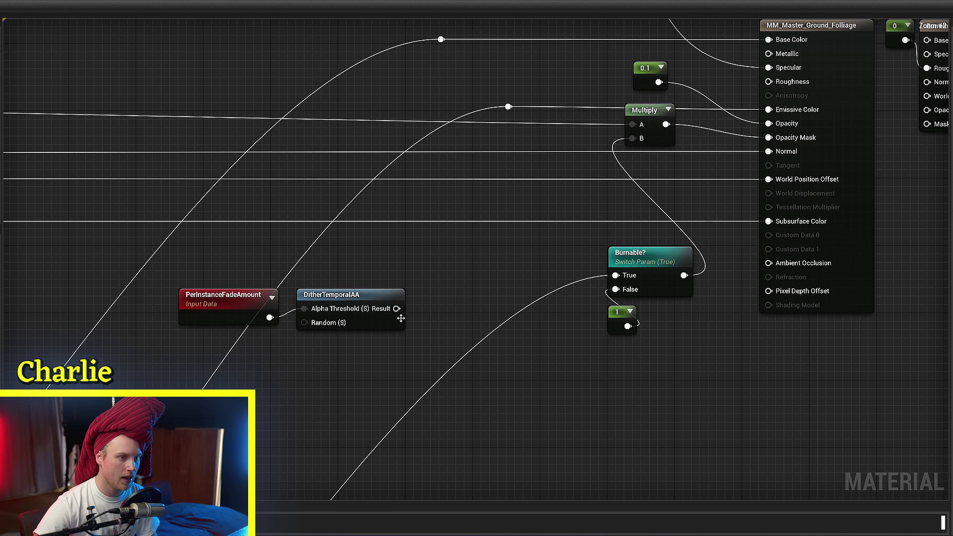
Step: Add a Multiply node near the material output and feed the DitherTemporalAA result into its B input
{"action": "left_click_drag", "start_coordinate": [396, 309], "coordinate": [469, 237]}
{"action": "type", "text": "mul"}
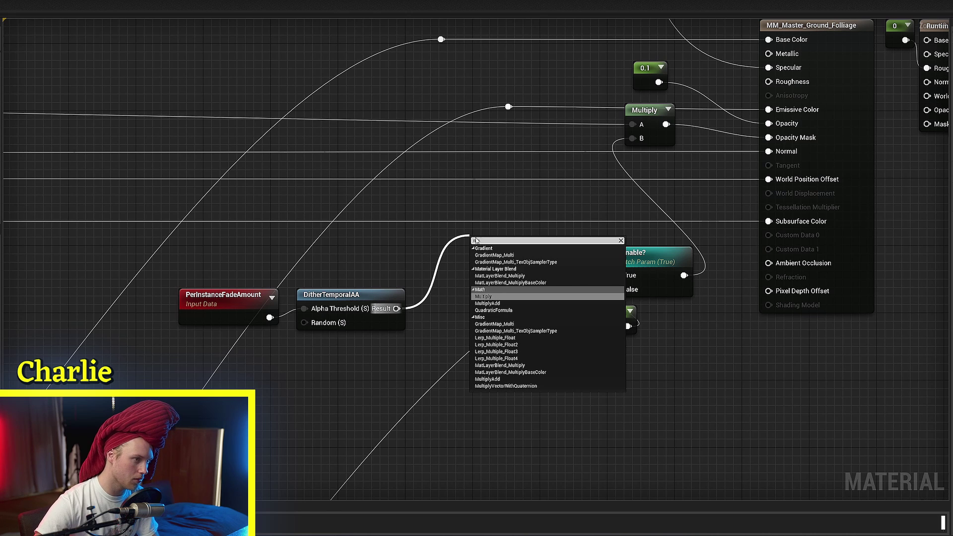
{"action": "key", "text": "Return"}
{"action": "right_click_drag", "start_coordinate": [494, 238], "coordinate": [453, 299]}
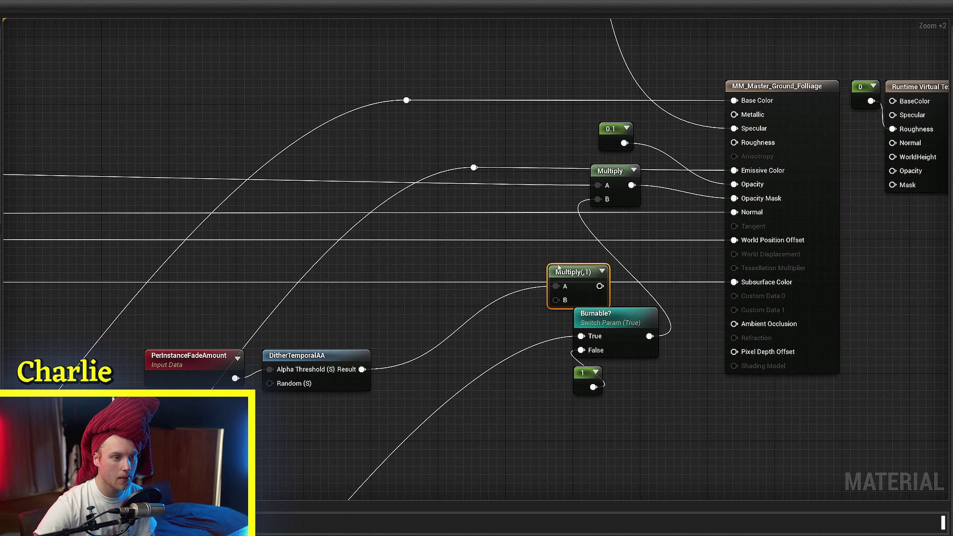
{"action": "mouse_move", "coordinate": [558, 268]}
{"action": "left_mouse_down"}
{"action": "mouse_move", "coordinate": [558, 251]}
{"action": "mouse_move", "coordinate": [552, 275]}
{"action": "mouse_move", "coordinate": [564, 285]}
{"action": "left_mouse_up"}
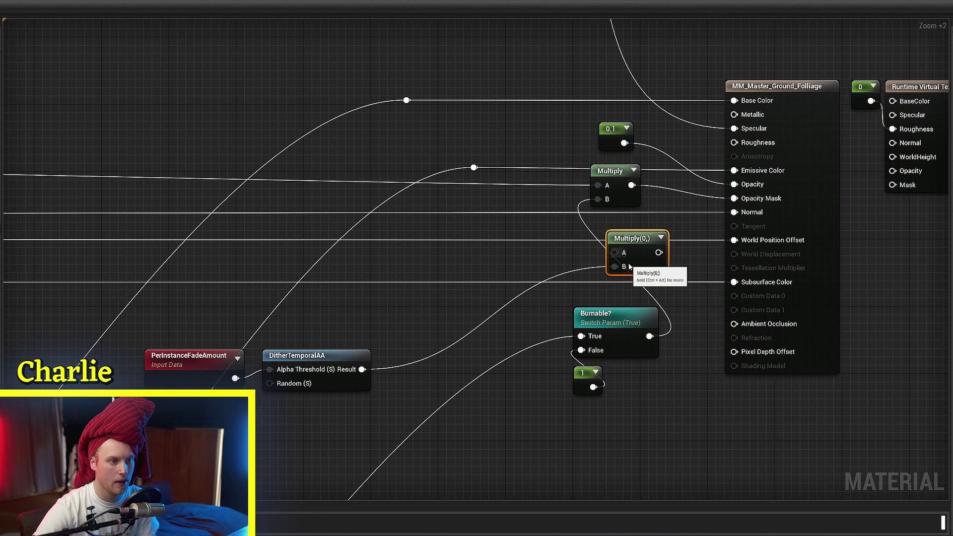
Step: Feed the existing Multiply result into the new Multiply's A input and connect the new node's output to Opacity Mask
{"action": "left_click_drag", "start_coordinate": [623, 232], "coordinate": [656, 214]}
{"action": "left_click_drag", "start_coordinate": [631, 185], "coordinate": [649, 237]}
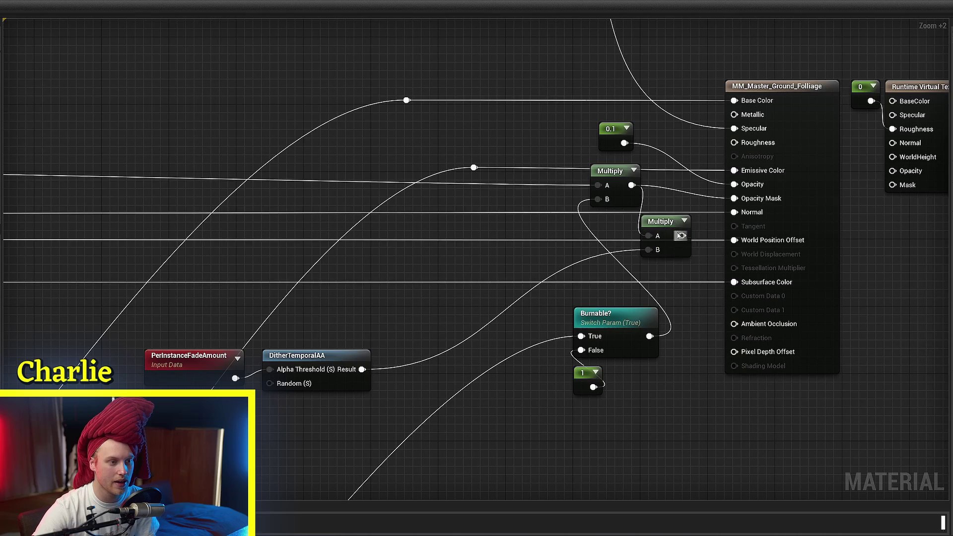
{"action": "left_click_drag", "start_coordinate": [734, 200], "coordinate": [734, 199]}
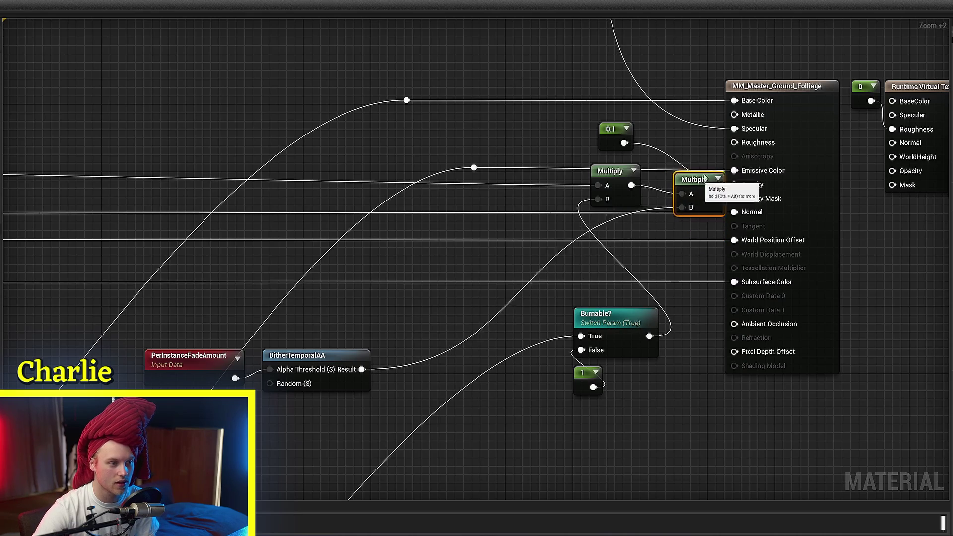
Step: Examine the upstream parts of the material graph, including the damage groups and the FoliageTexture normal nodes
{"action": "right_click_drag", "start_coordinate": [351, 263], "coordinate": [648, 261]}
{"action": "scroll", "coordinate": [648, 261], "scroll_direction": "down", "scroll_amount": 6}
{"action": "right_click_drag", "start_coordinate": [449, 261], "coordinate": [863, 252]}
{"action": "right_click_drag", "start_coordinate": [380, 225], "coordinate": [498, 194]}
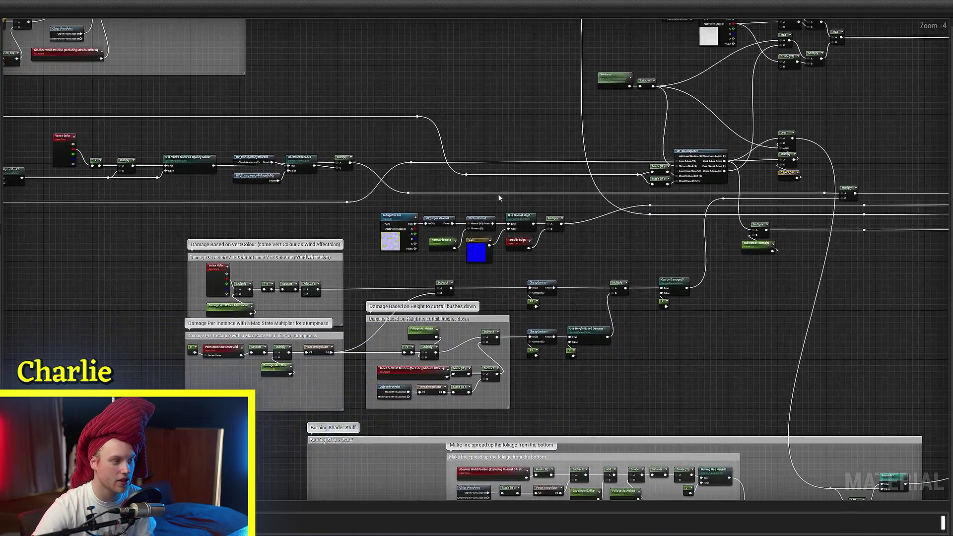
{"action": "scroll", "coordinate": [498, 194], "scroll_direction": "up", "scroll_amount": 4}
{"action": "right_click_drag", "start_coordinate": [347, 325], "coordinate": [476, 292]}
{"action": "left_click", "coordinate": [446, 285]}
{"action": "scroll", "coordinate": [370, 286], "scroll_direction": "up", "scroll_amount": 6}
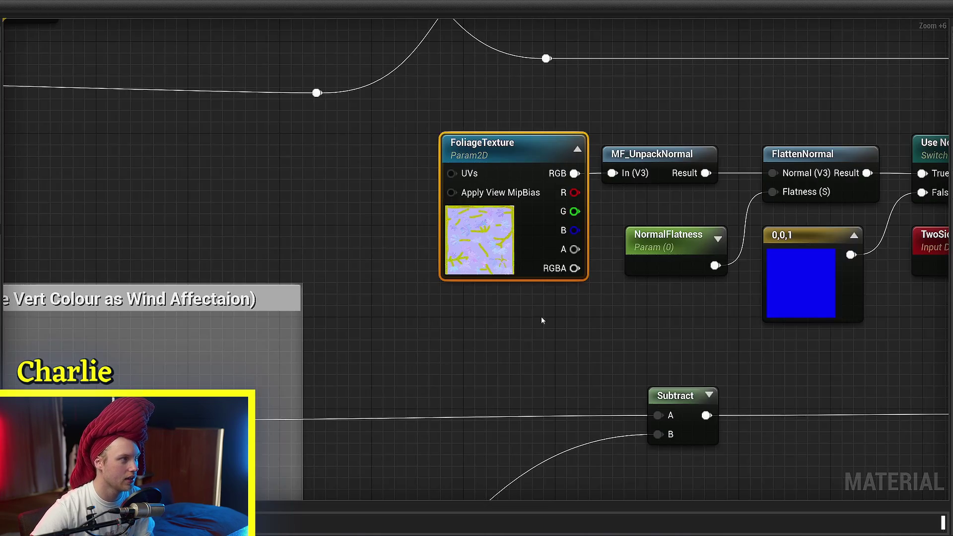
{"action": "scroll", "coordinate": [541, 316], "scroll_direction": "down", "scroll_amount": 3}
{"action": "right_click_drag", "start_coordinate": [541, 317], "coordinate": [65, 311]}
{"action": "scroll", "coordinate": [263, 305], "scroll_direction": "up", "scroll_amount": 5, "text": "ctrl"}
{"action": "right_click_drag", "start_coordinate": [262, 305], "coordinate": [404, 362]}
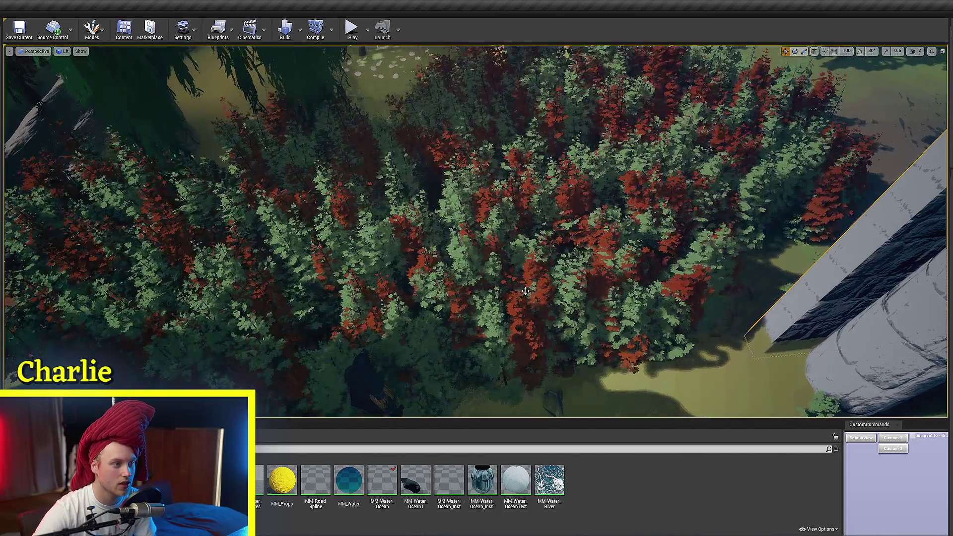
Step: Examine in the level viewport how the bush patch renders from close up and from increasing distances
{"action": "mouse_move", "coordinate": [476, 231]}
{"action": "right_mouse_down"}
{"action": "mouse_move", "coordinate": [487, 237]}
{"action": "mouse_move", "coordinate": [476, 248]}
{"action": "right_mouse_up"}
{"action": "key", "text": "w"}
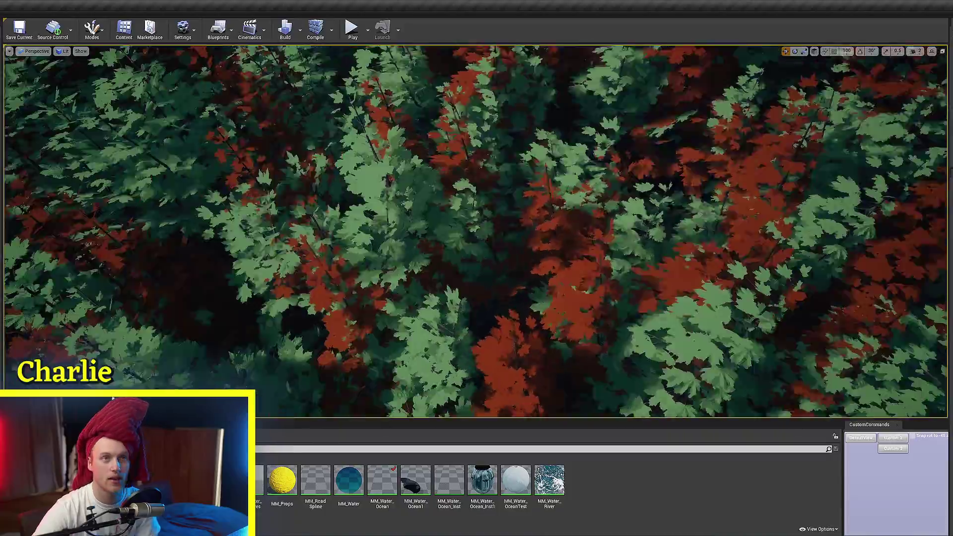
{"action": "key", "text": "s"}
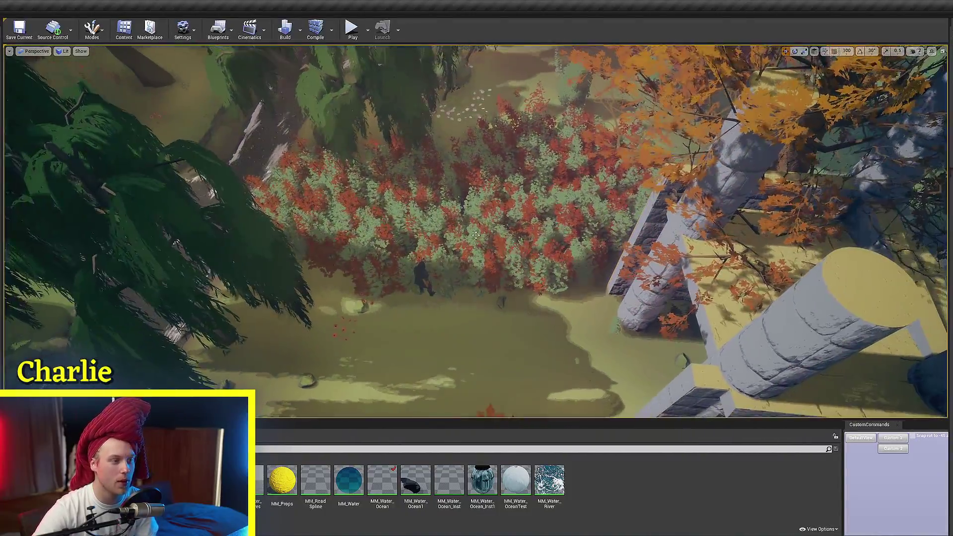
{"action": "key", "text": "s"}
{"action": "key", "text": "s"}
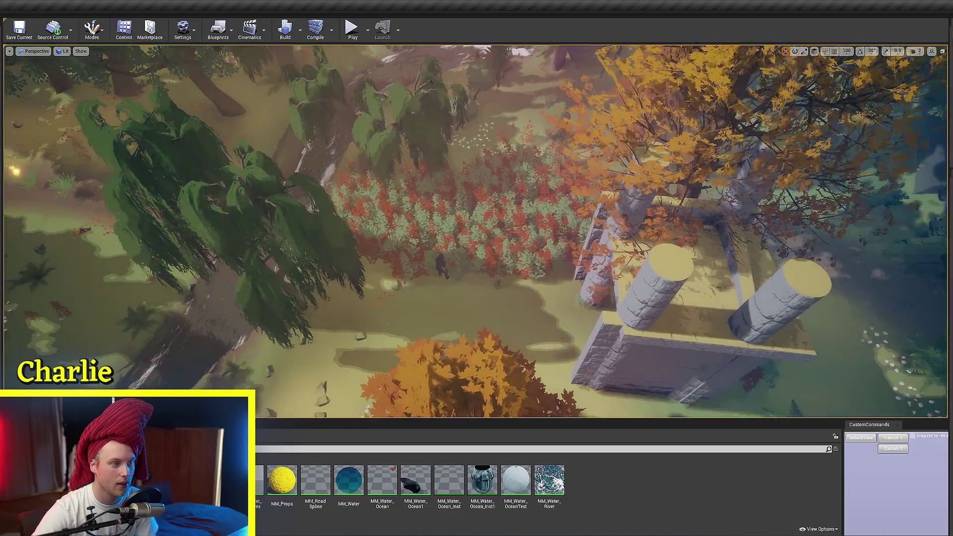
{"action": "key", "text": "s"}
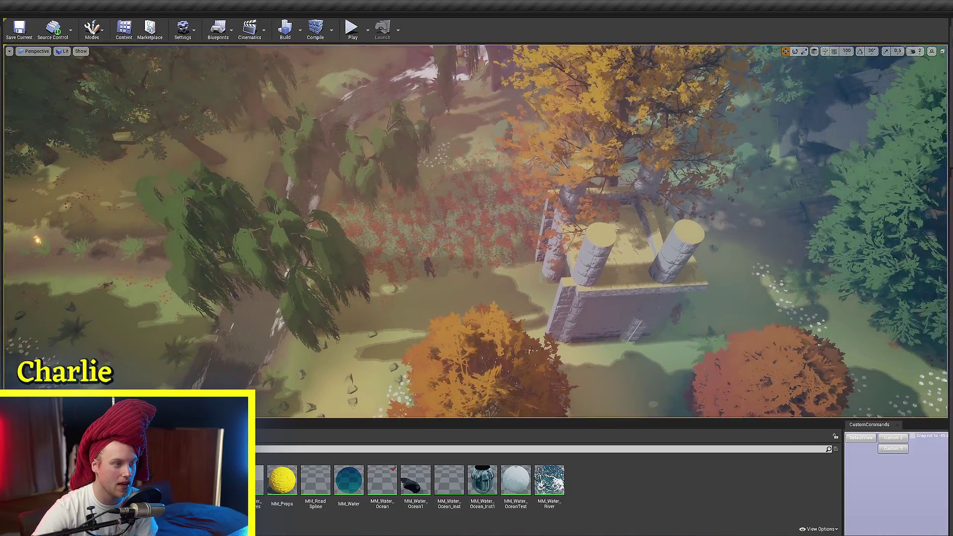
{"action": "key", "text": "s"}
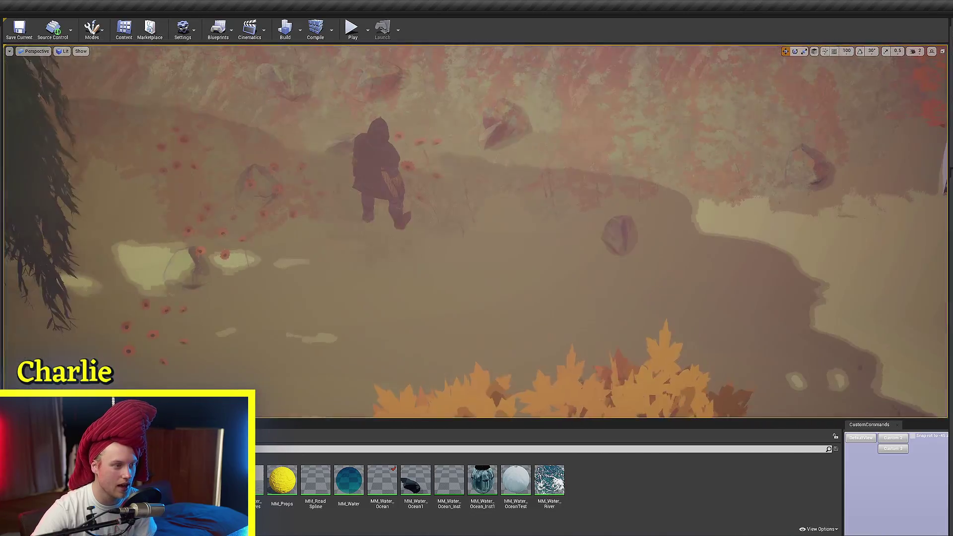
{"action": "key", "text": "w"}
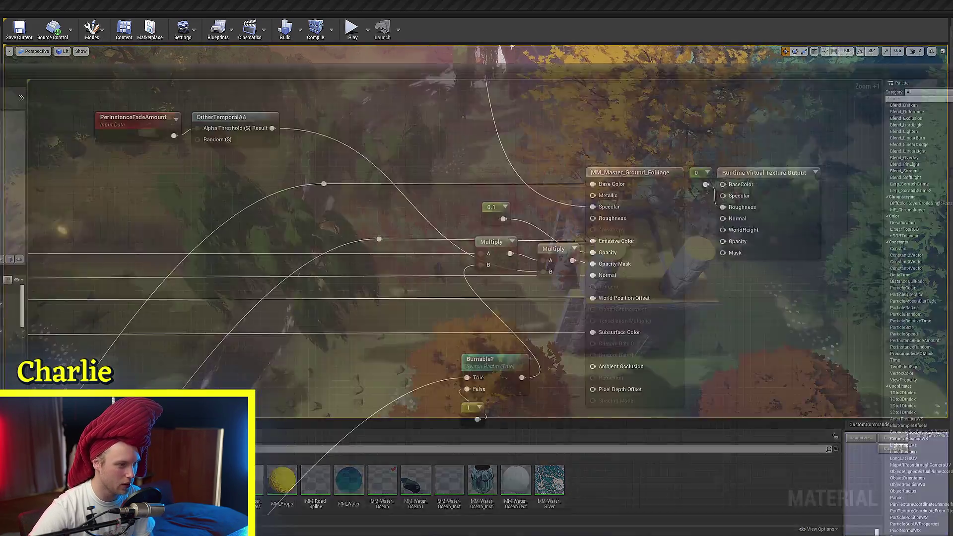
Step: Add a Constant node with value 0 below DitherTemporalAA and connect it to the Random input
{"action": "scroll", "coordinate": [606, 280], "scroll_direction": "up", "scroll_amount": 5}
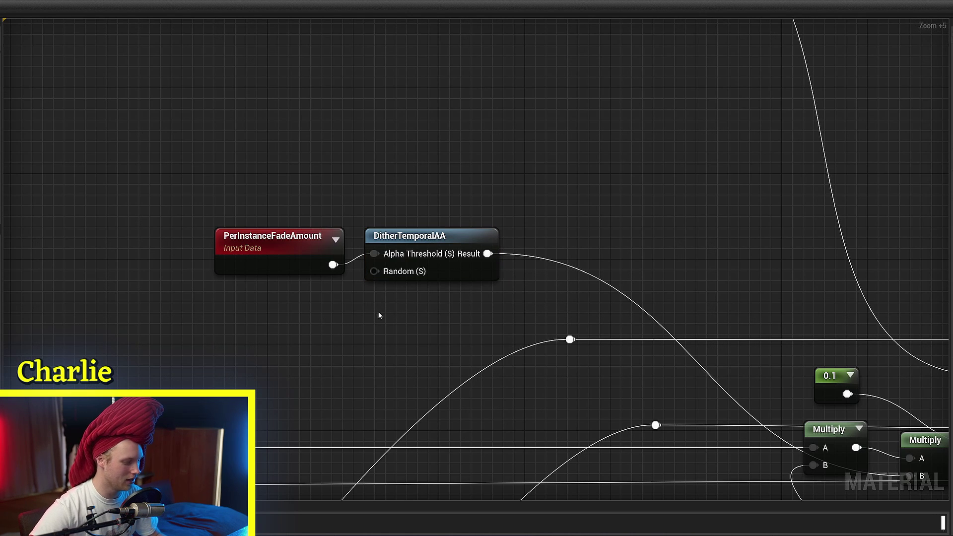
{"action": "left_click", "coordinate": [376, 300]}
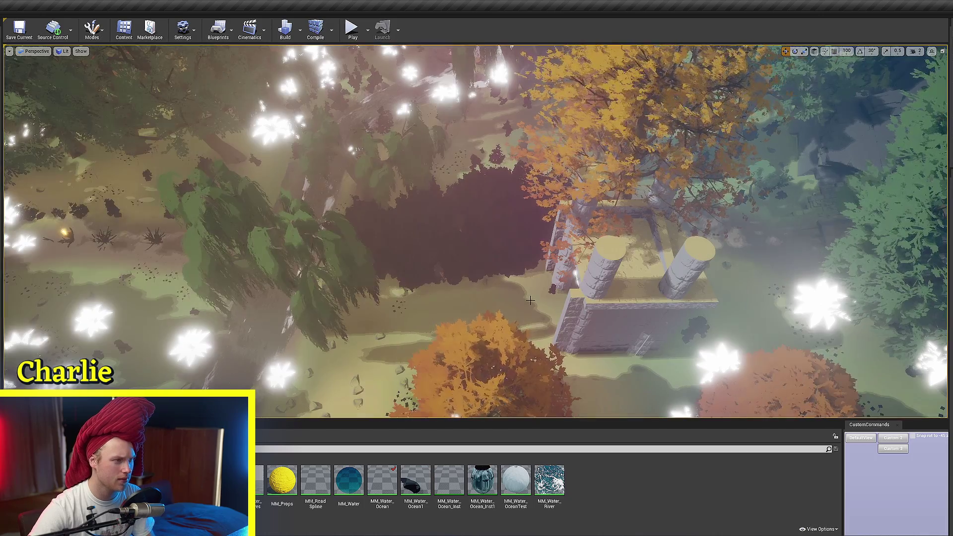
Step: Check the foliage fade around the ruin in the level viewport, moving in close and far back
{"action": "mouse_move", "coordinate": [530, 301]}
{"action": "right_mouse_down"}
{"action": "mouse_move", "coordinate": [530, 318]}
{"action": "mouse_move", "coordinate": [541, 303]}
{"action": "right_mouse_up"}
{"action": "key", "text": "s"}
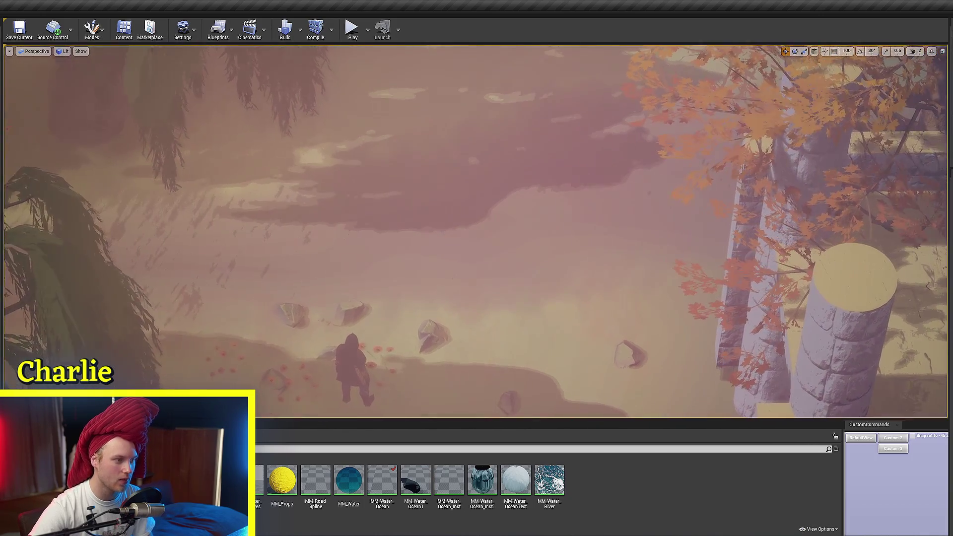
{"action": "right_click_drag", "start_coordinate": [530, 300], "coordinate": [530, 300]}
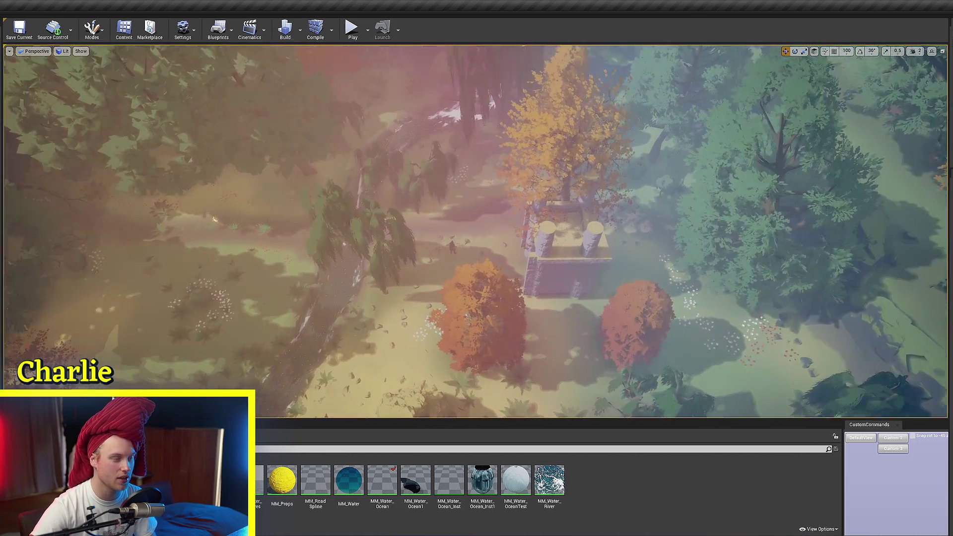
{"action": "right_click_drag", "start_coordinate": [447, 214], "coordinate": [447, 213]}
{"action": "right_click_drag", "start_coordinate": [355, 149], "coordinate": [356, 149]}
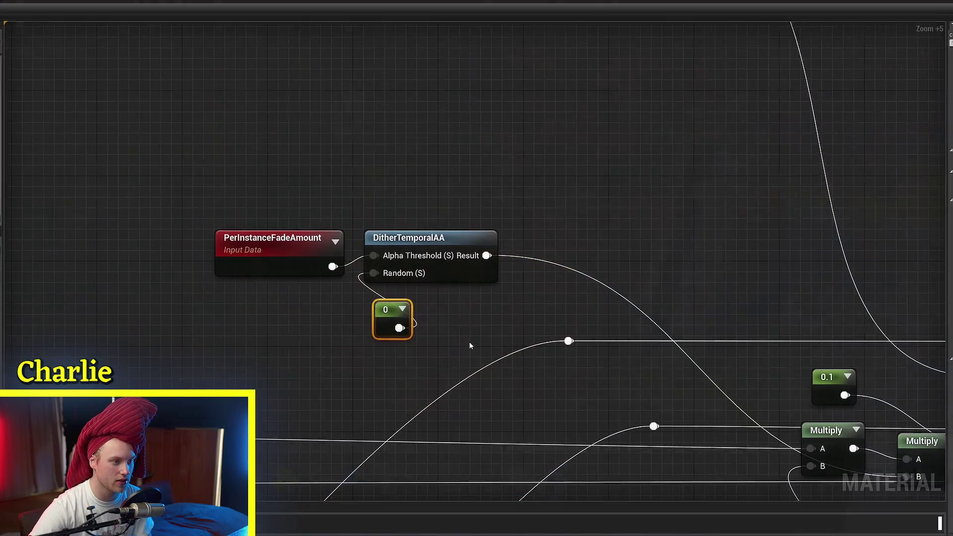
Step: Move the PerInstanceFadeAmount node up and away from DitherTemporalAA to make room between them
{"action": "scroll", "coordinate": [469, 341], "scroll_direction": "up", "scroll_amount": 4}
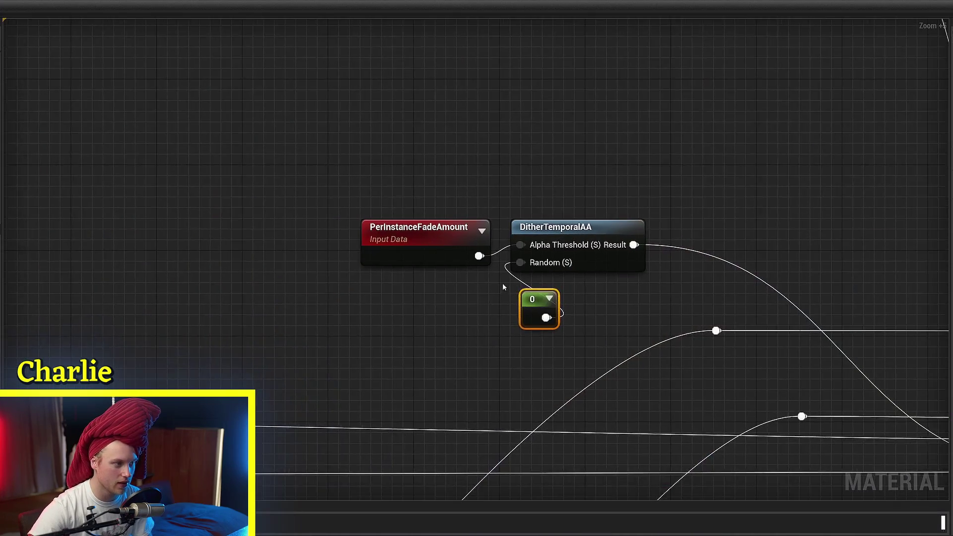
{"action": "left_click", "coordinate": [415, 235]}
{"action": "right_click_drag", "start_coordinate": [268, 211], "coordinate": [258, 260]}
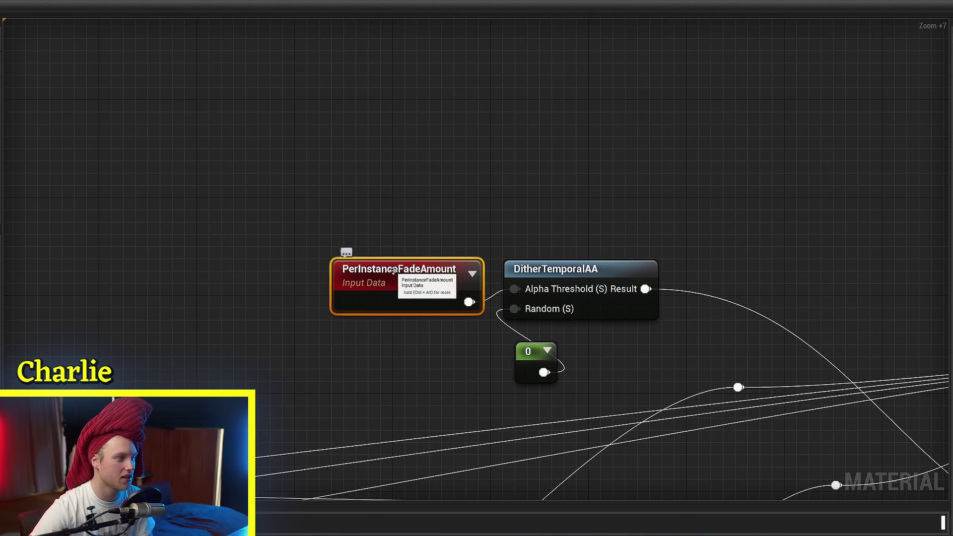
{"action": "left_click_drag", "start_coordinate": [394, 270], "coordinate": [346, 226]}
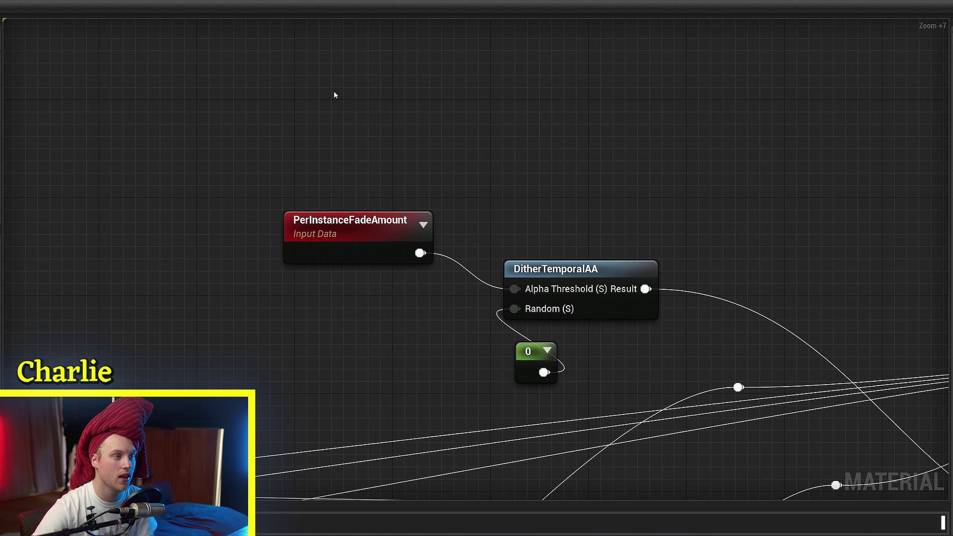
{"action": "left_click_drag", "start_coordinate": [508, 199], "coordinate": [508, 198]}
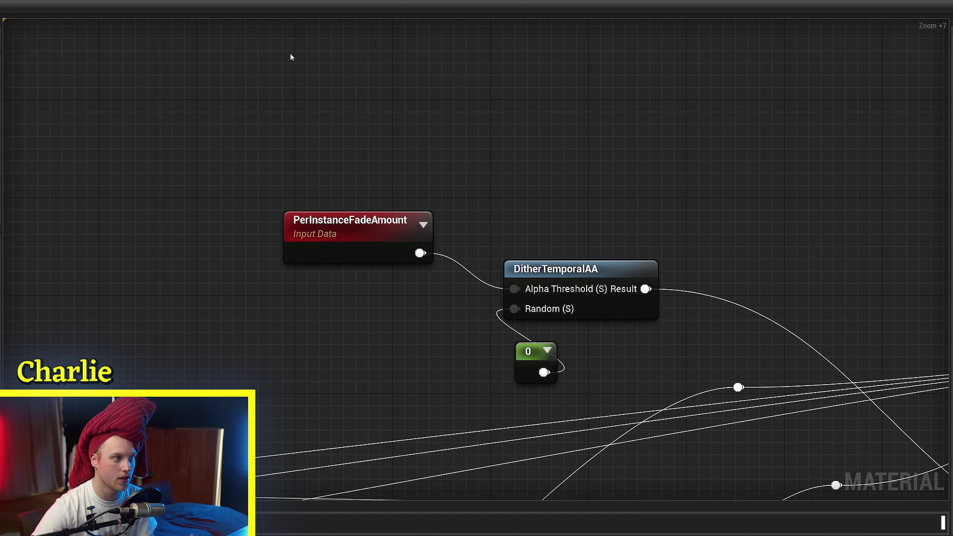
{"action": "left_click_drag", "start_coordinate": [291, 54], "coordinate": [338, 148]}
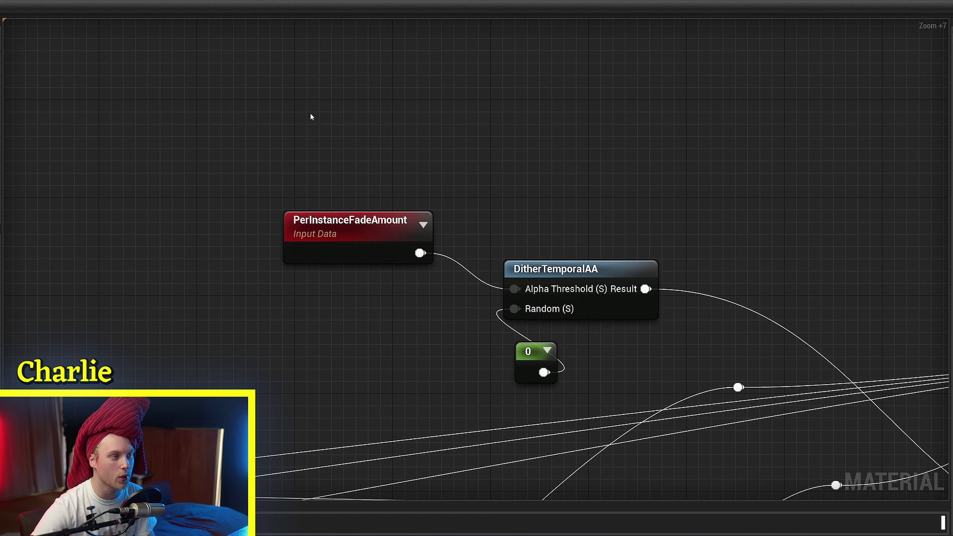
Step: Add a LinearInterpolate node fed from the PerInstanceFadeAmount output
{"action": "scroll", "coordinate": [311, 116], "scroll_direction": "down", "scroll_amount": 4}
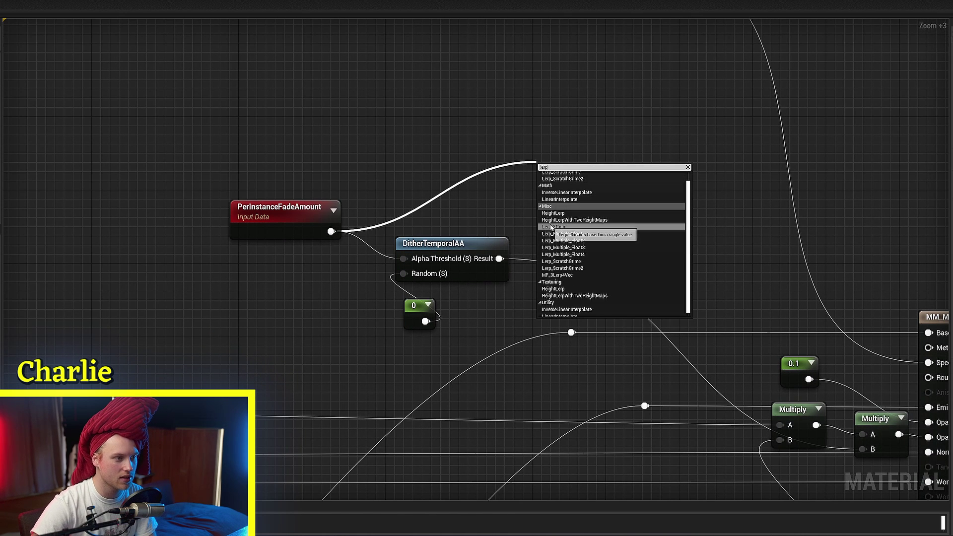
{"action": "left_click", "coordinate": [560, 199]}
{"action": "right_click_drag", "start_coordinate": [571, 202], "coordinate": [516, 216]}
{"action": "right_click_drag", "start_coordinate": [569, 183], "coordinate": [507, 156]}
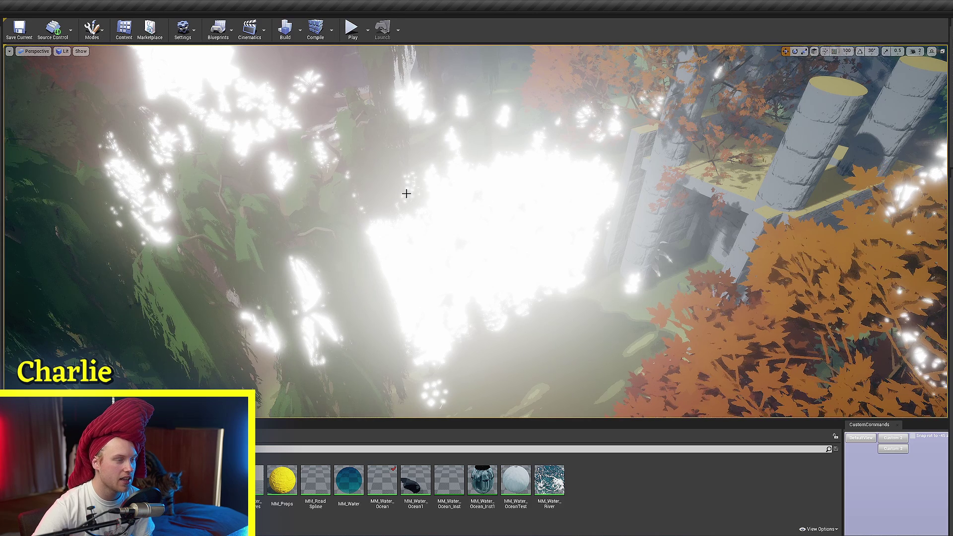
Step: Examine how the bush patch's fade shading changes with camera distance, and review the Burnable? and Opacity Mask part of the material graph
{"action": "right_click_drag", "start_coordinate": [403, 192], "coordinate": [446, 239]}
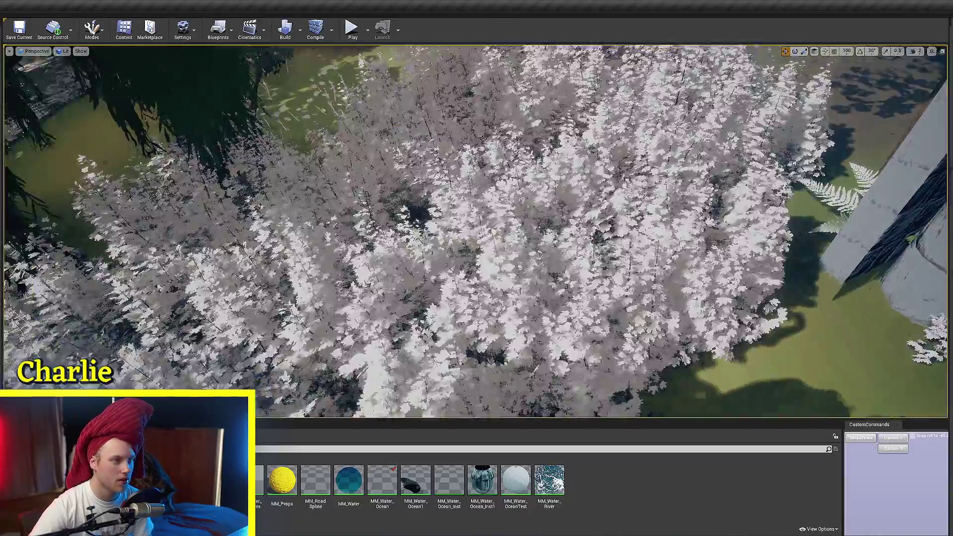
{"action": "right_click_drag", "start_coordinate": [512, 255], "coordinate": [460, 217]}
{"action": "key", "text": "s"}
{"action": "key", "text": "w"}
{"action": "key", "text": "s"}
{"action": "key", "text": "w"}
{"action": "right_click_drag", "start_coordinate": [477, 186], "coordinate": [475, 183]}
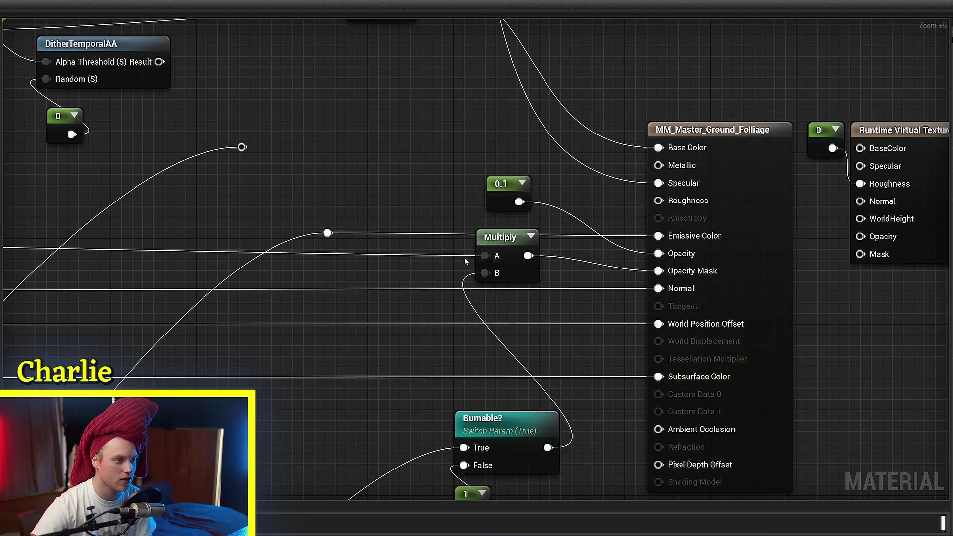
{"action": "scroll", "coordinate": [511, 274], "scroll_direction": "down", "scroll_amount": 9}
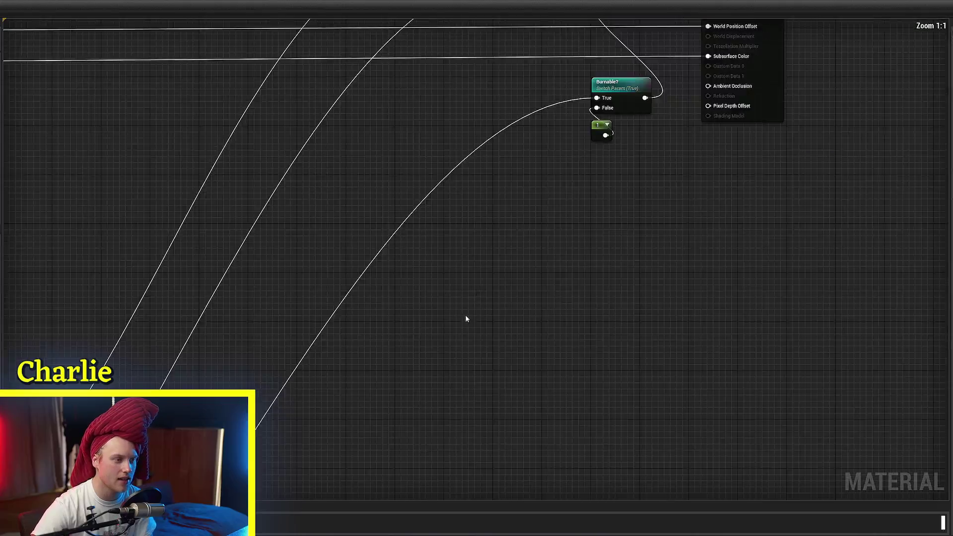
{"action": "right_click_drag", "start_coordinate": [432, 206], "coordinate": [309, 454]}
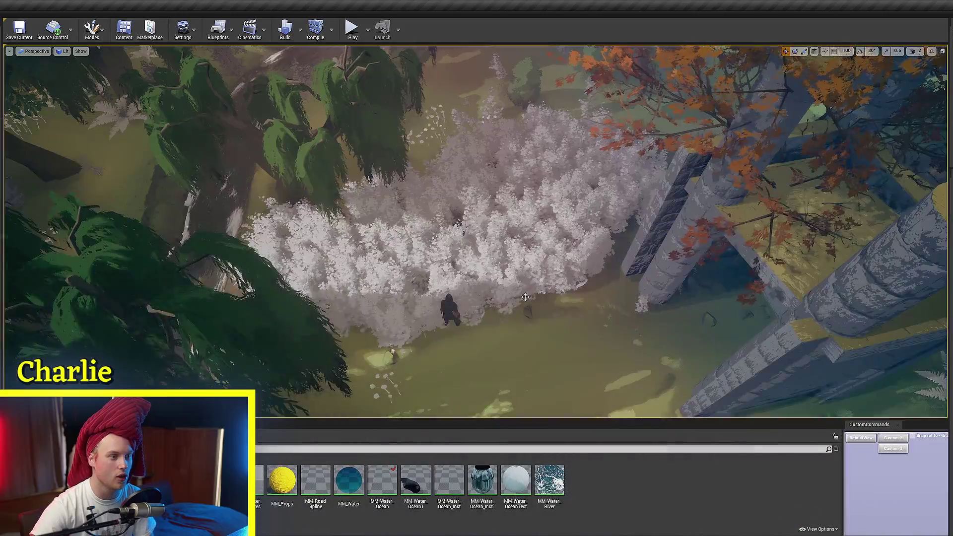
{"action": "right_click_drag", "start_coordinate": [501, 207], "coordinate": [445, 270]}
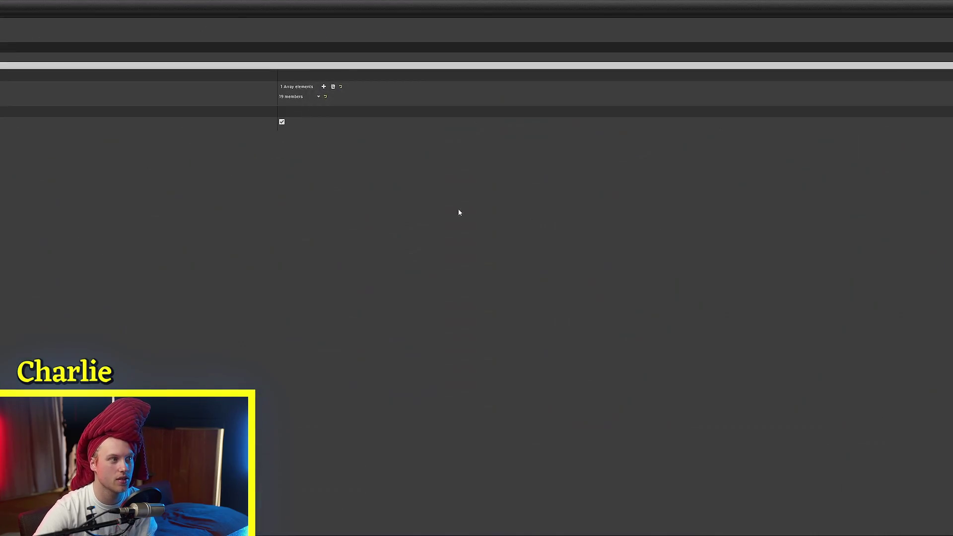
Step: Expand grass variety 0 in the grass type asset, inspect its Start and End Cull Distance, and return to the material graph
{"action": "left_click_drag", "start_coordinate": [298, 4], "coordinate": [526, 79]}
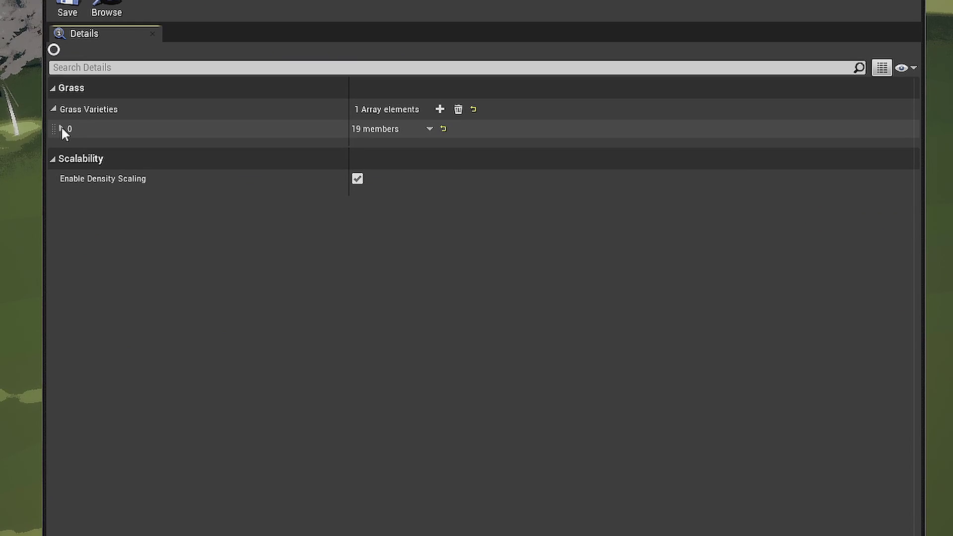
{"action": "left_click", "coordinate": [311, 179]}
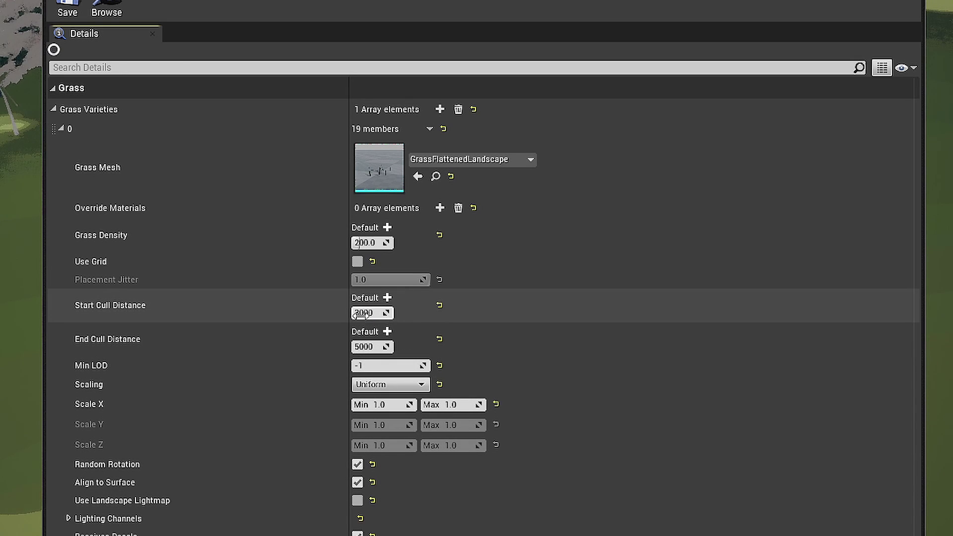
{"action": "left_click", "coordinate": [211, 346]}
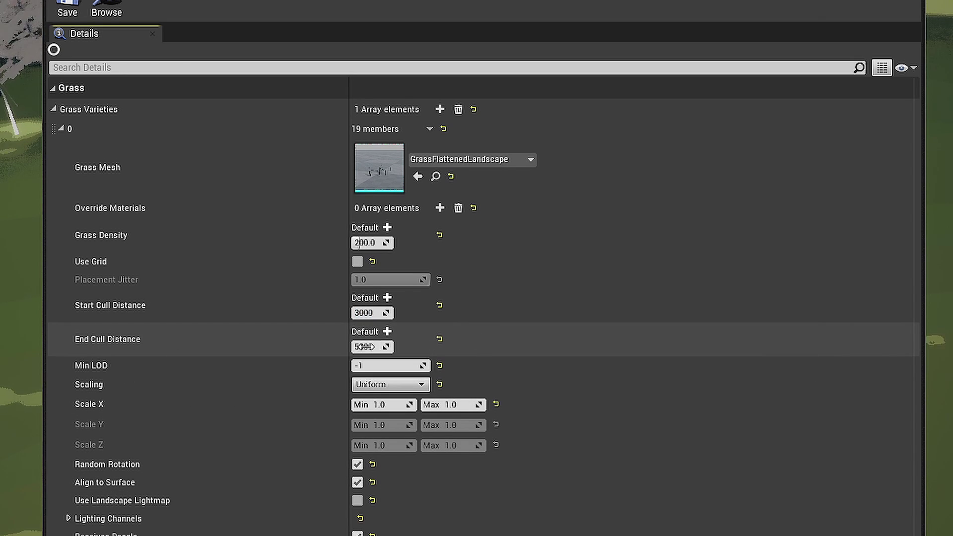
{"action": "left_click", "coordinate": [488, 340]}
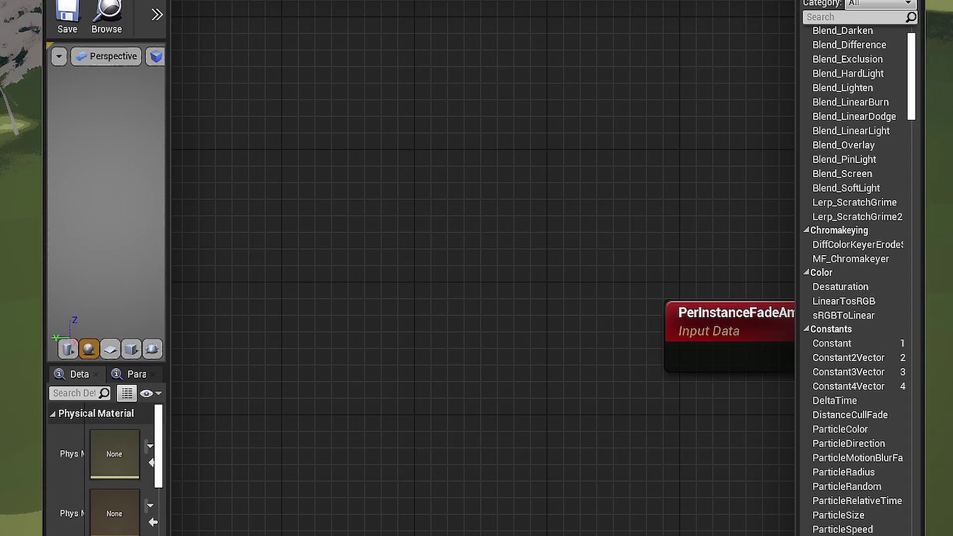